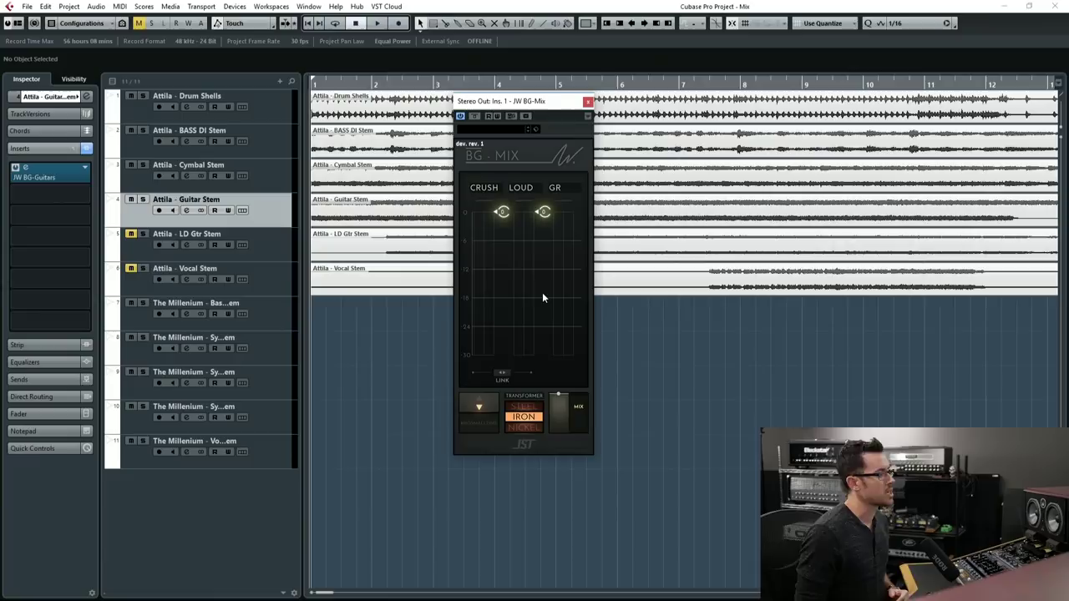
# Try lowering BG-Mix compression, reset it to zero, and compare Nickel against the Iron transformer.
pyautogui.moveTo(502, 212)
pyautogui.mouseDown()
pyautogui.moveTo(507, 261)
pyautogui.moveTo(511, 185)
pyautogui.mouseUp()
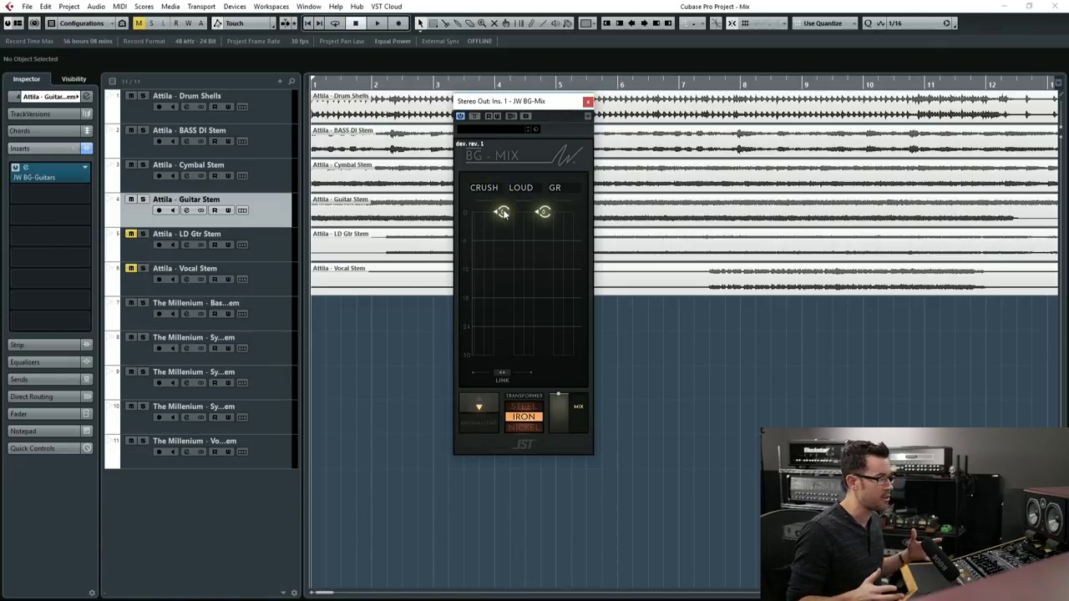
pyautogui.moveTo(501, 213); pyautogui.dragTo(510, 164)
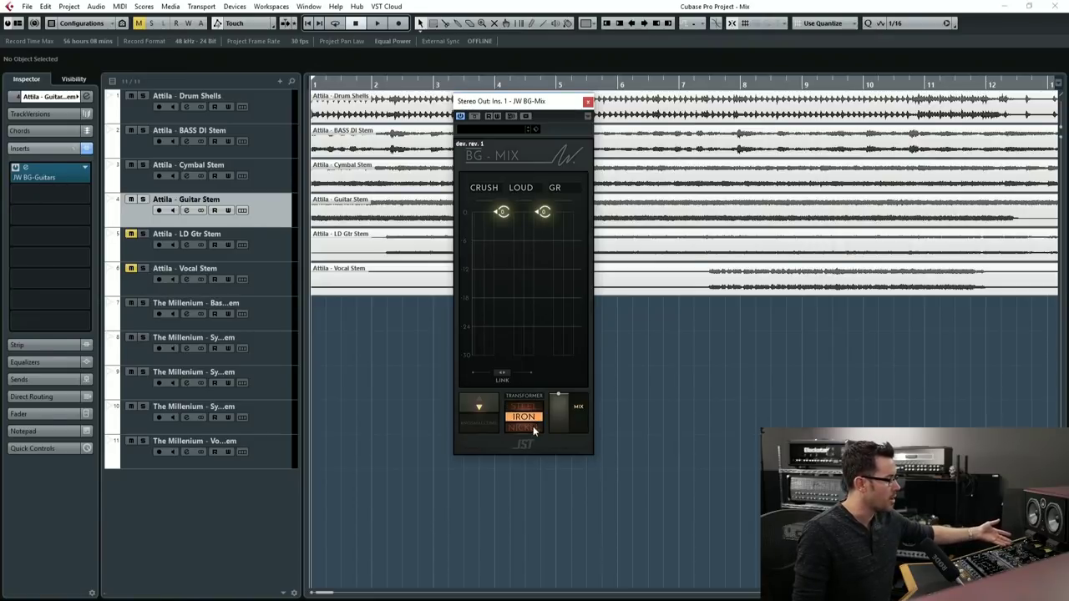
pyautogui.click(533, 429)
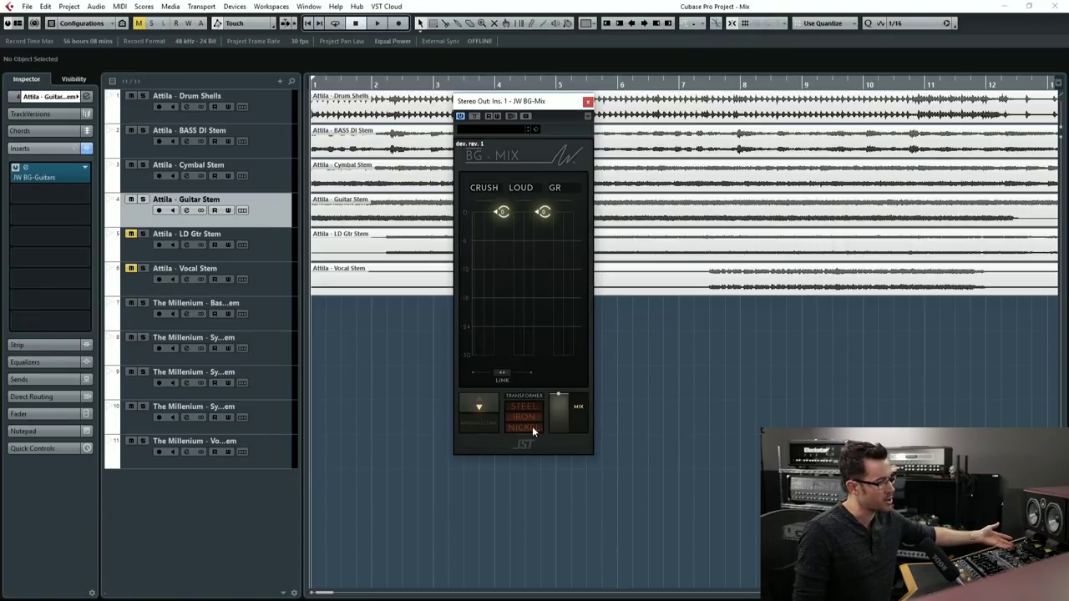
pyautogui.click(535, 417)
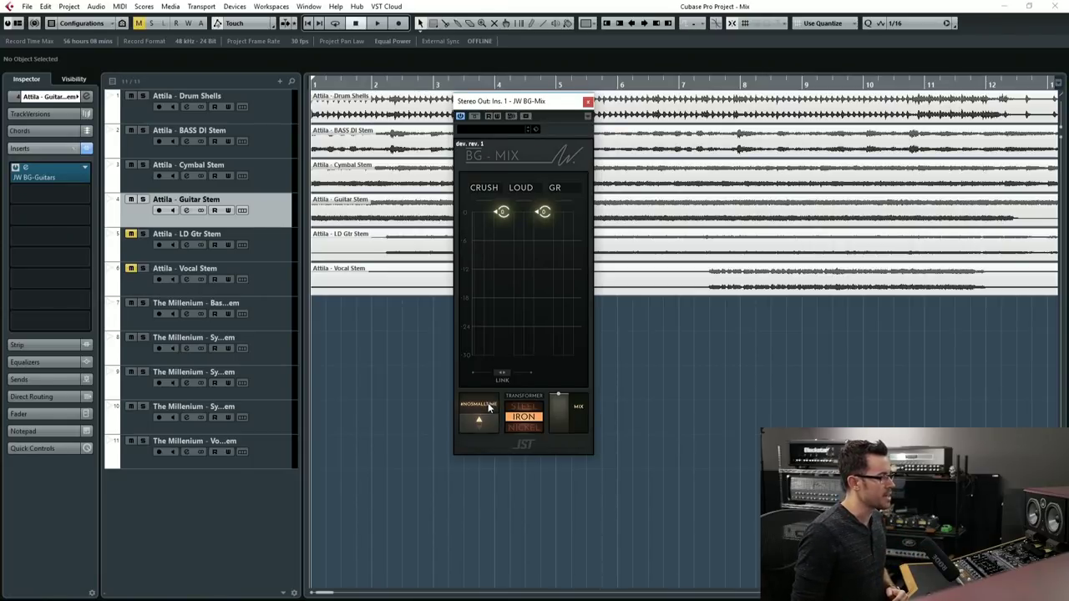
# Turn No Small Time off, crush to about -12.4, and trim loudness slightly during playback.
pyautogui.click(490, 408)
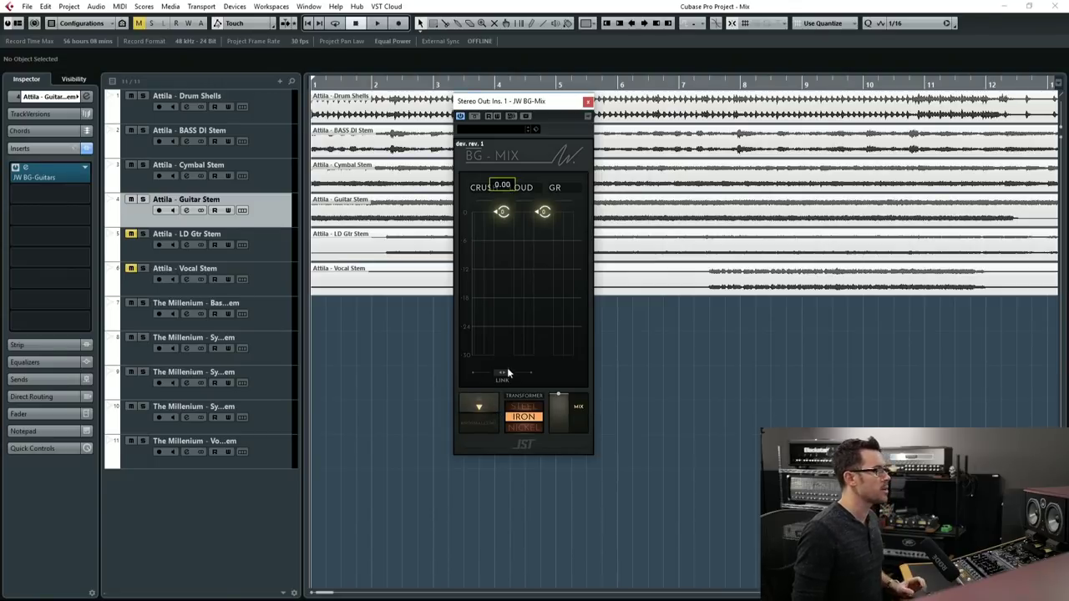
pyautogui.moveTo(502, 211); pyautogui.dragTo(502, 272)
pyautogui.press('space')
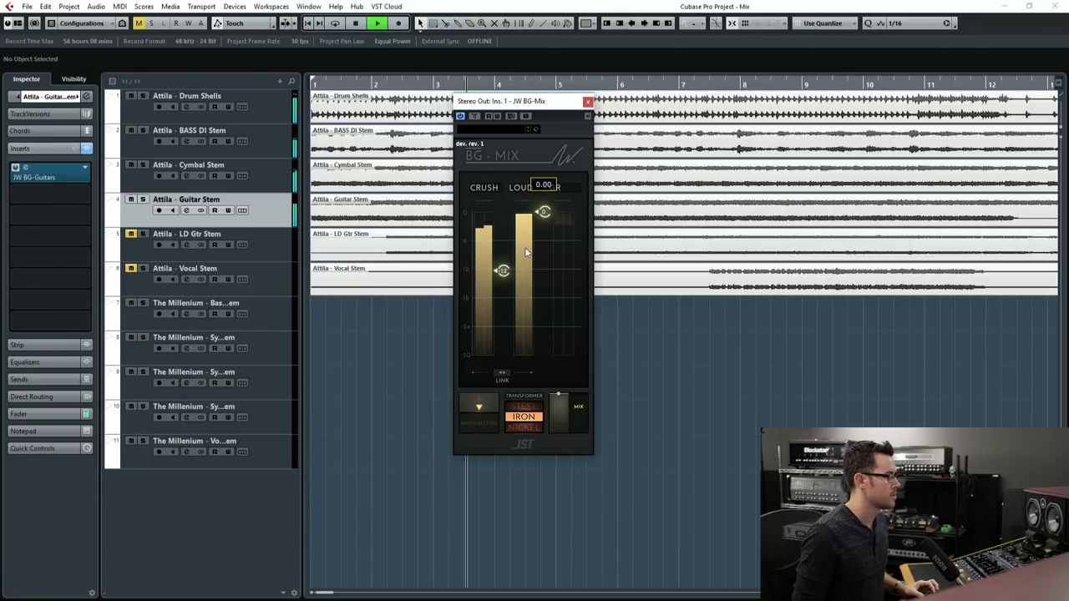
pyautogui.moveTo(544, 211); pyautogui.dragTo(544, 219)
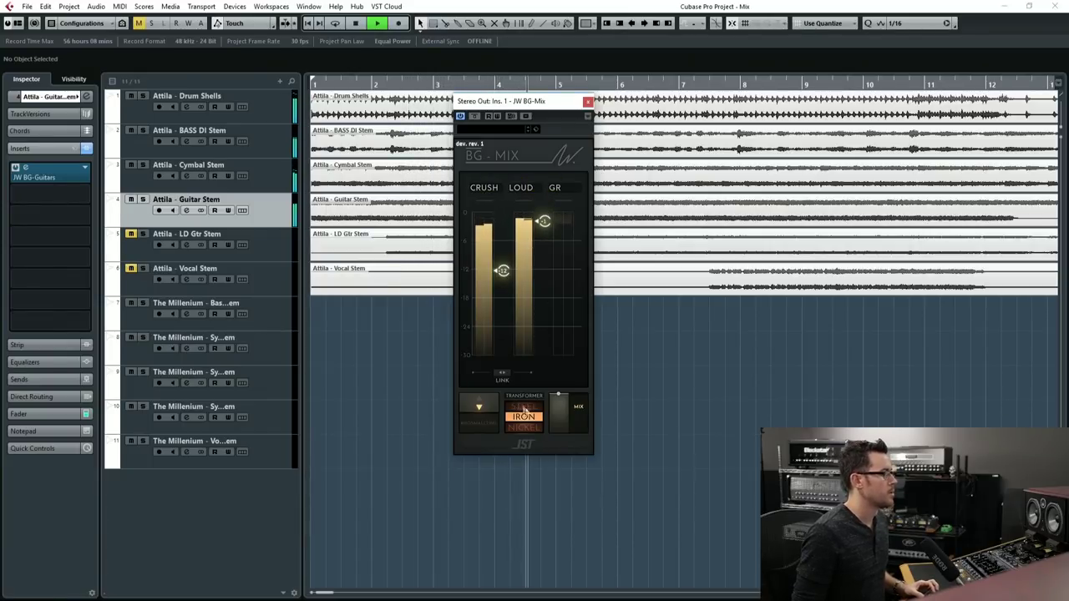
pyautogui.press('space')
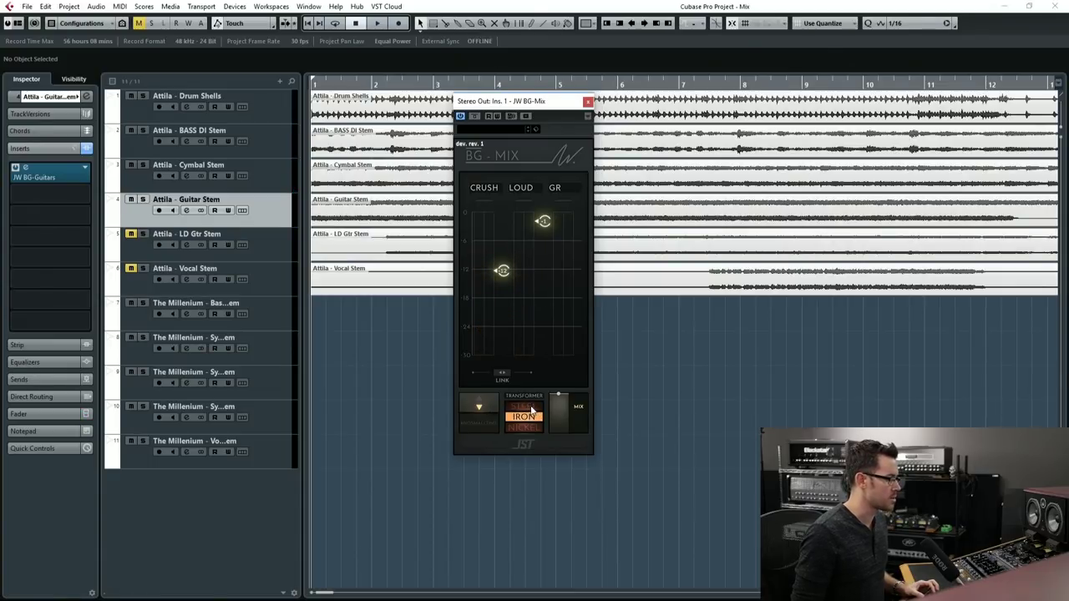
pyautogui.press('space')
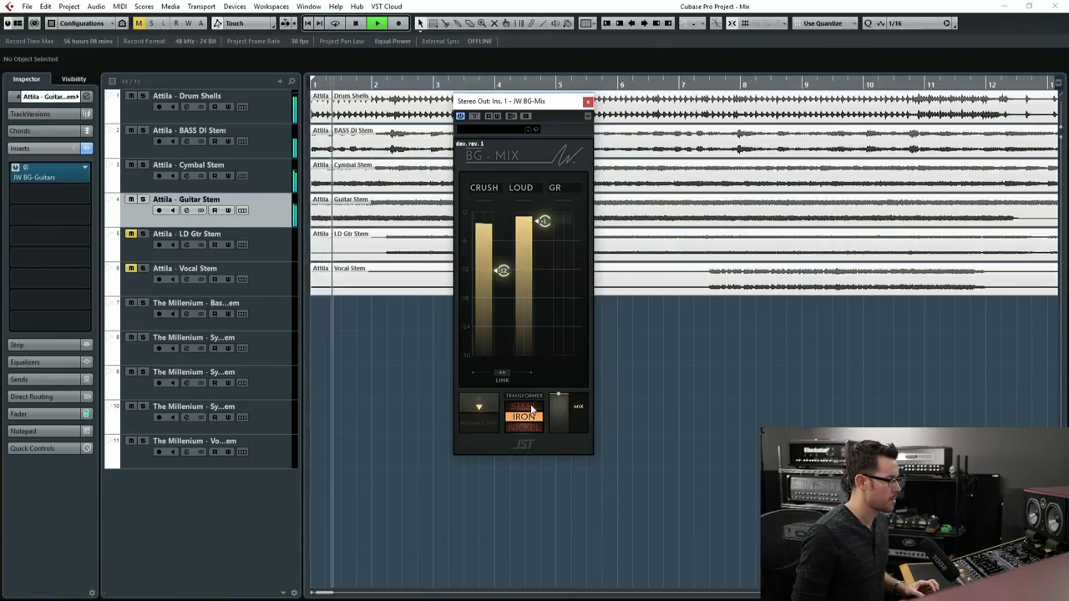
pyautogui.click(532, 406)
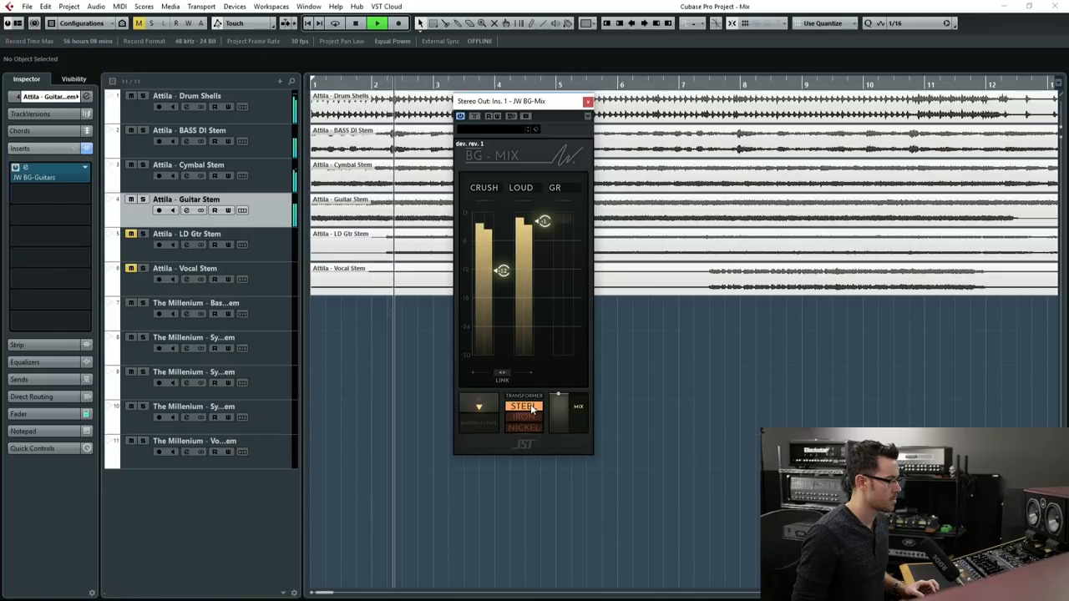
pyautogui.click(528, 418)
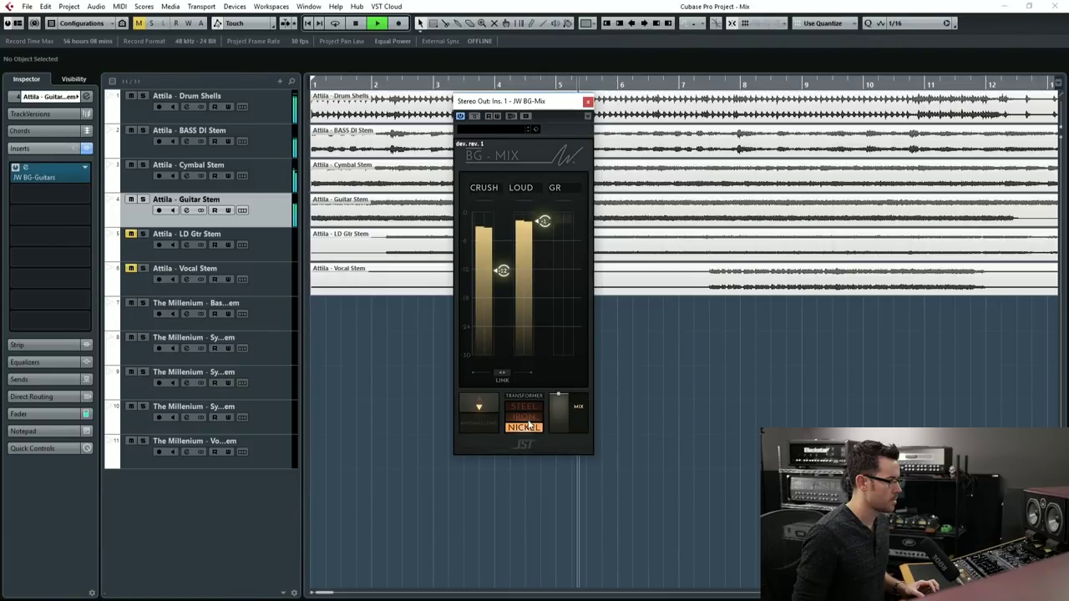
pyautogui.click(535, 407)
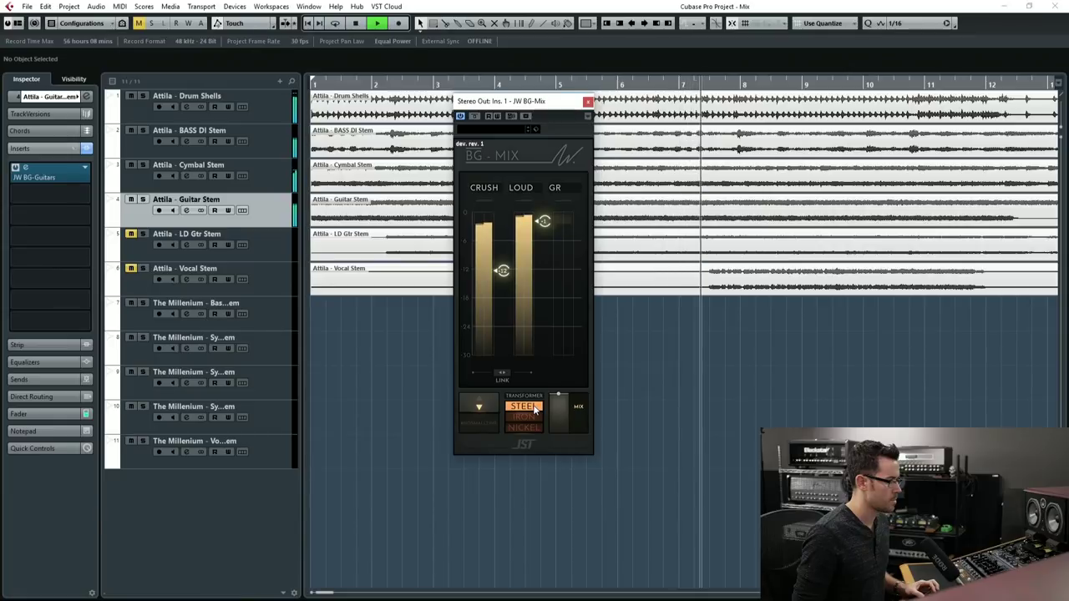
pyautogui.click(535, 408)
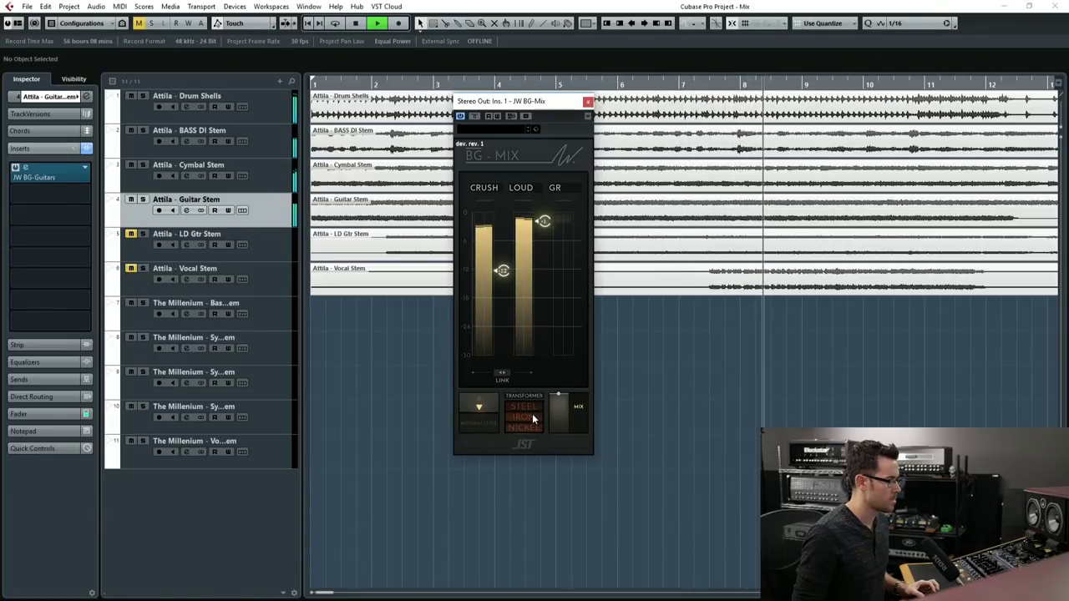
pyautogui.click(535, 417)
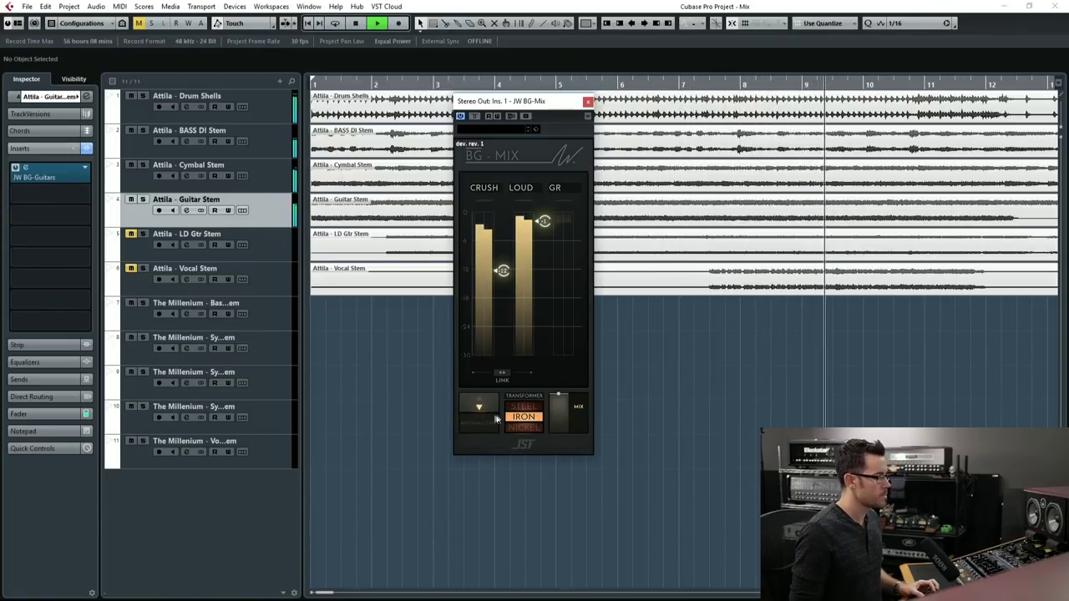
# Compare BG-Mix's No Small Time on and off during playback, leaving it engaged.
pyautogui.press('space')
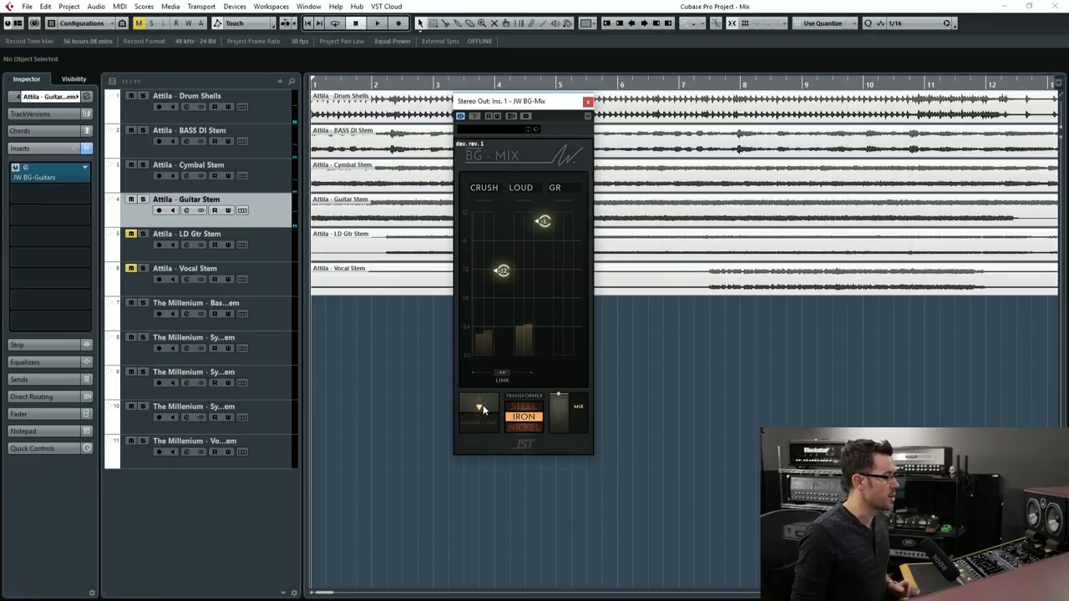
pyautogui.press('space')
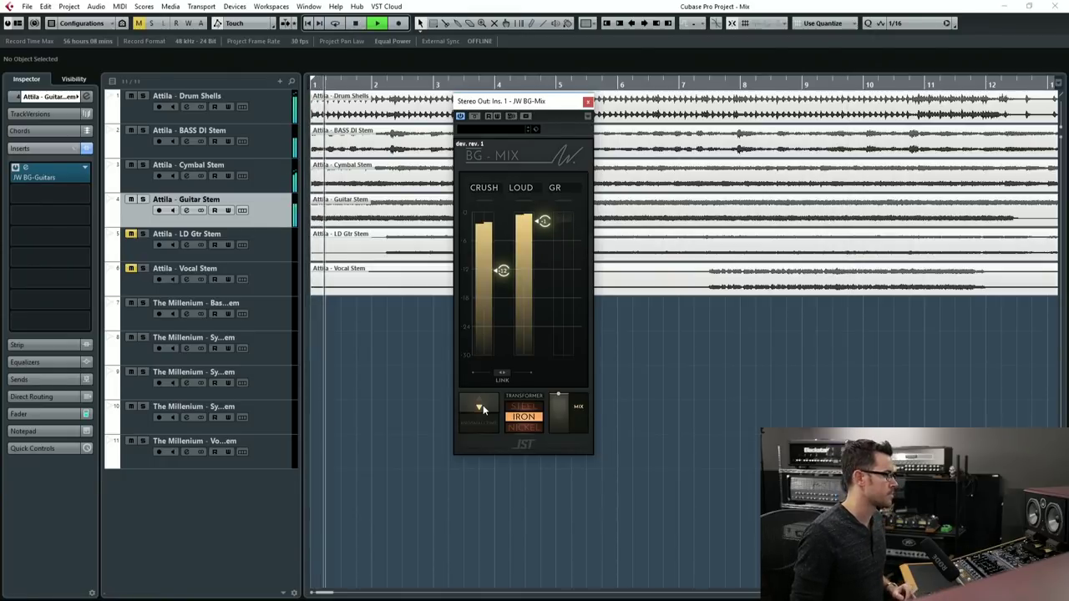
pyautogui.click(483, 405)
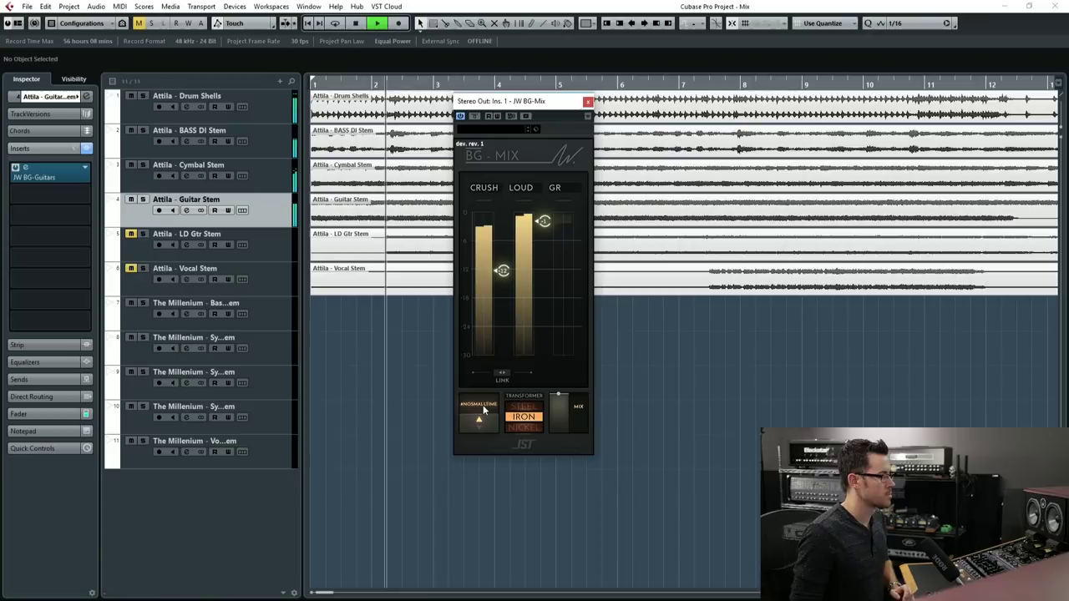
pyautogui.click(482, 405)
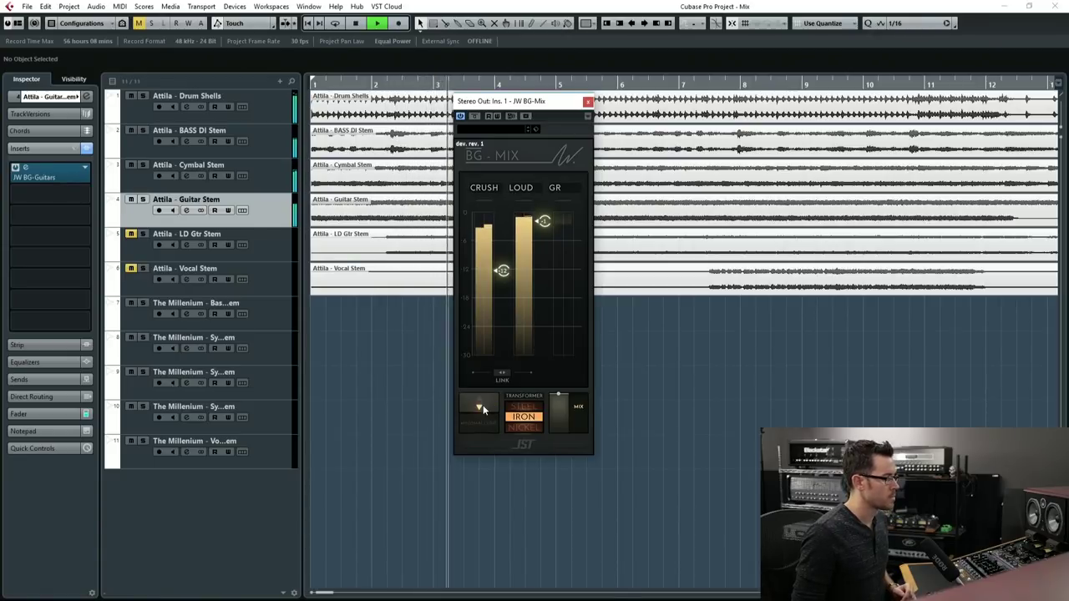
pyautogui.click(483, 405)
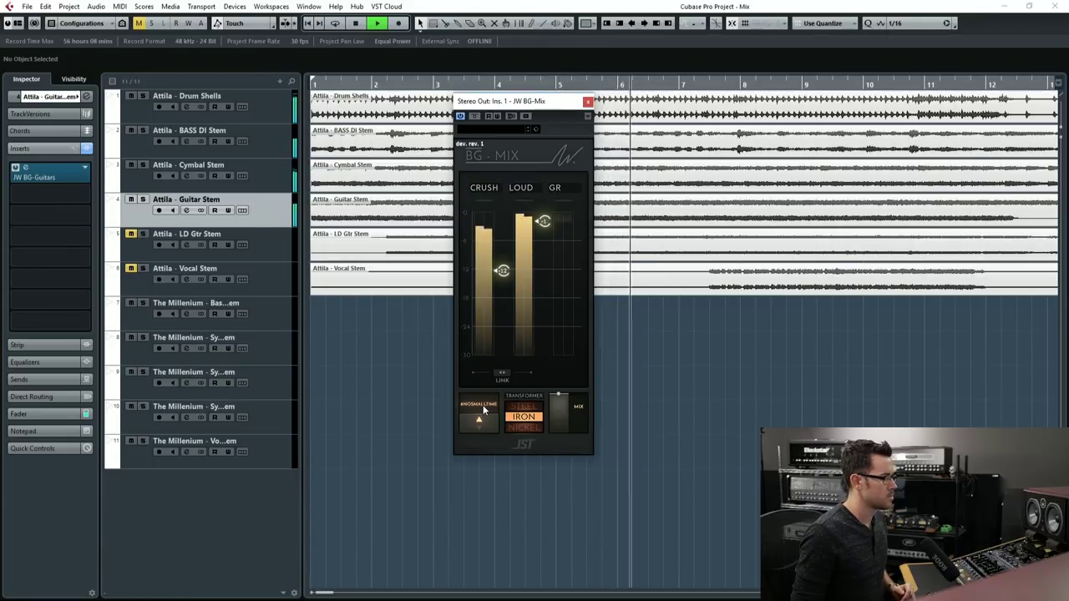
pyautogui.click(483, 406)
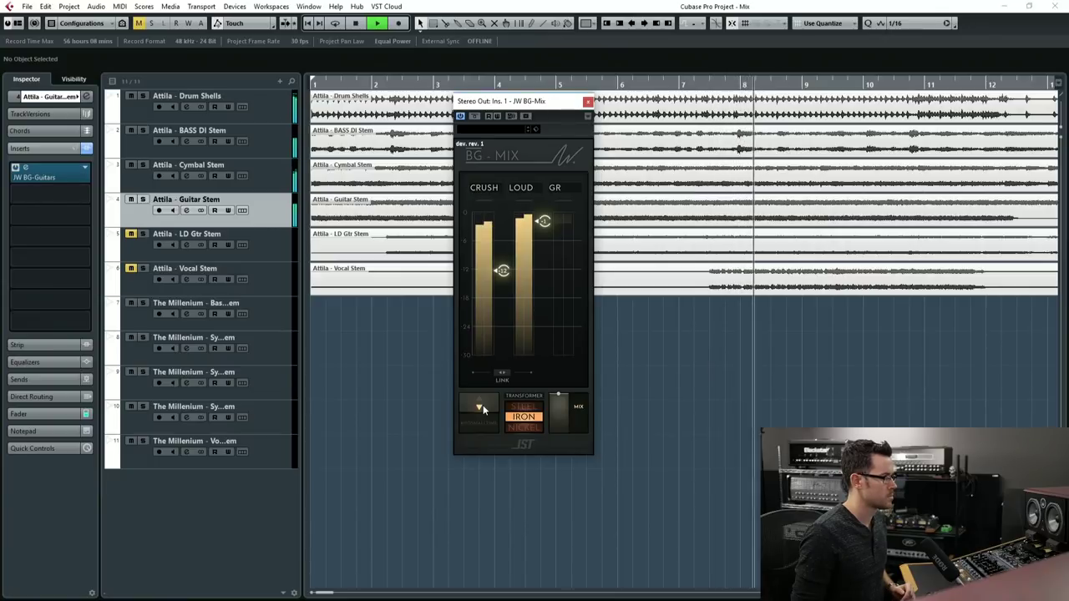
pyautogui.click(483, 405)
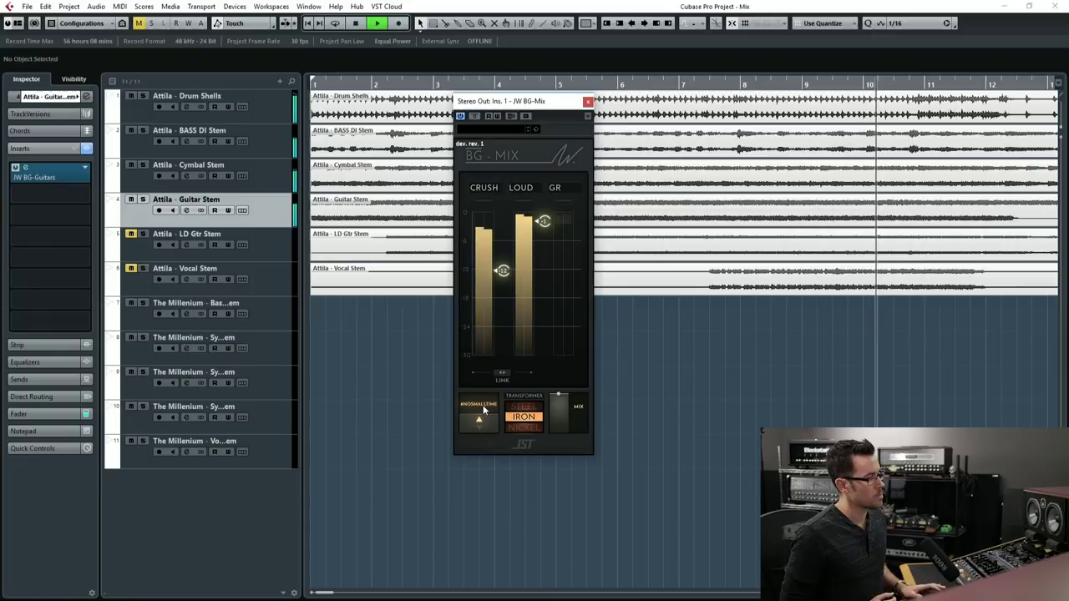
pyautogui.press('space')
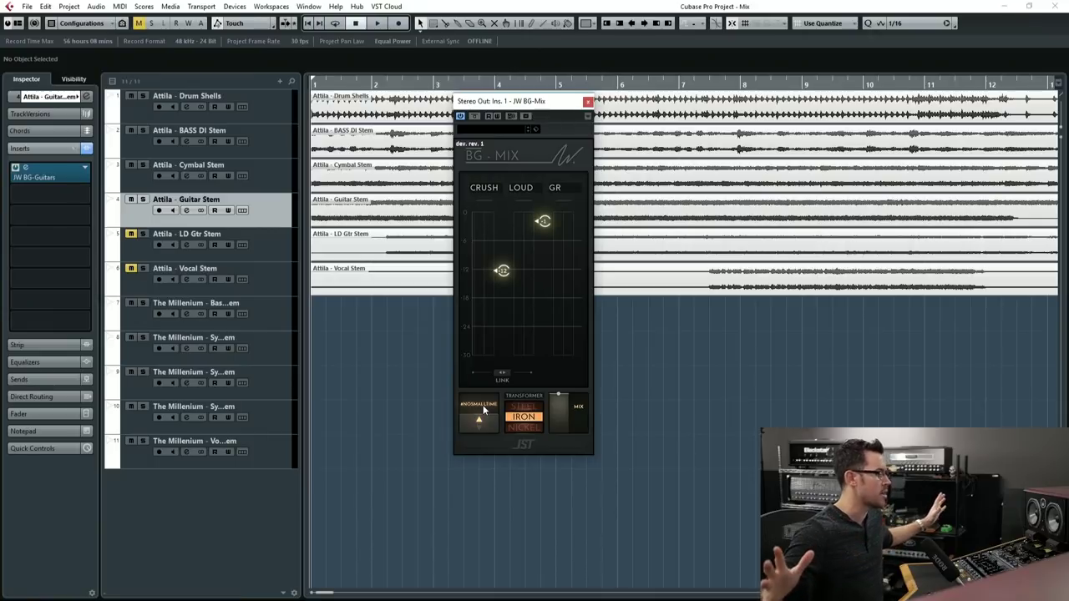
pyautogui.click(483, 405)
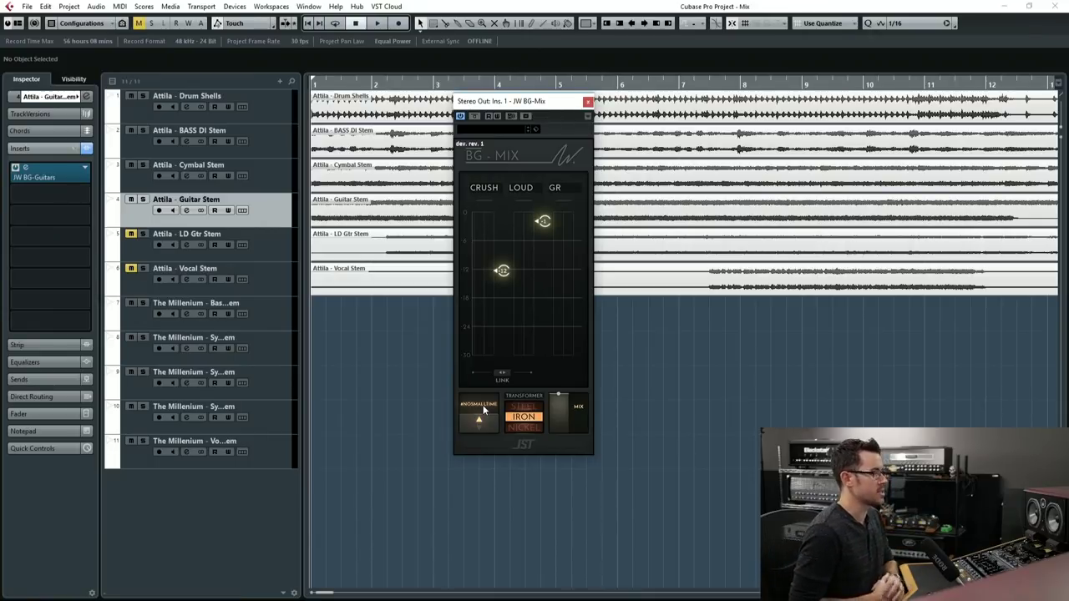